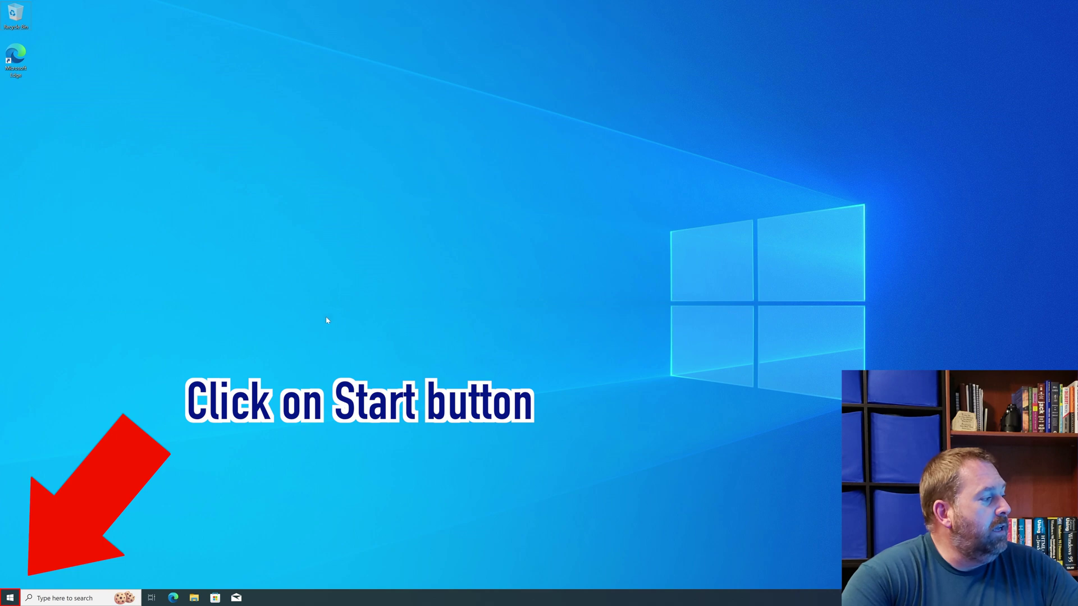
- Launch Excel 2013 from the installed Microsoft Office 2013 programs, open a blank workbook, and close Excel
click(8, 596)
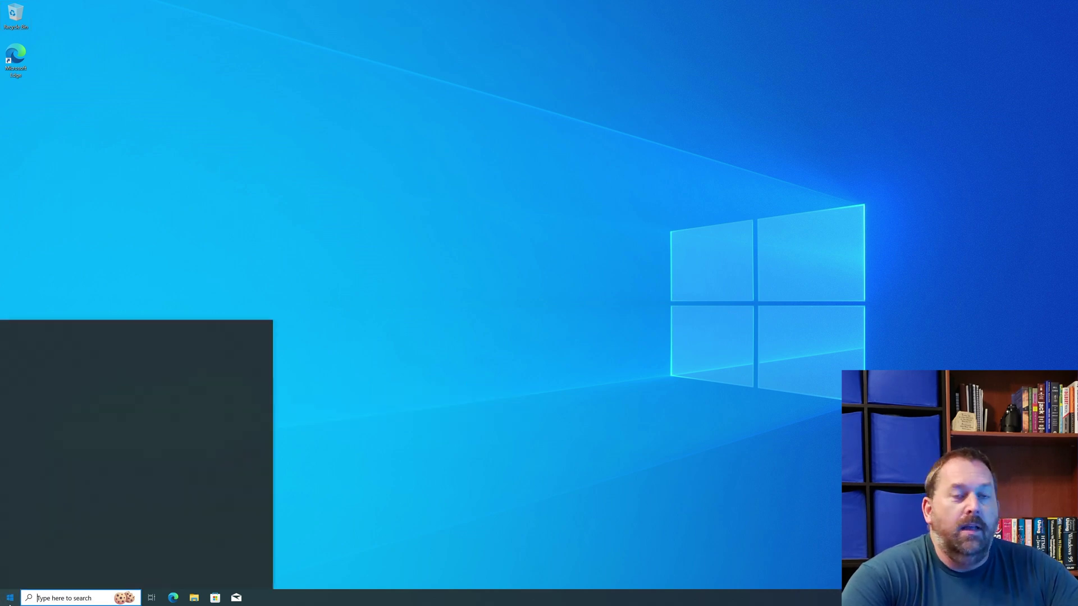
scroll(69, 505, down, 5)
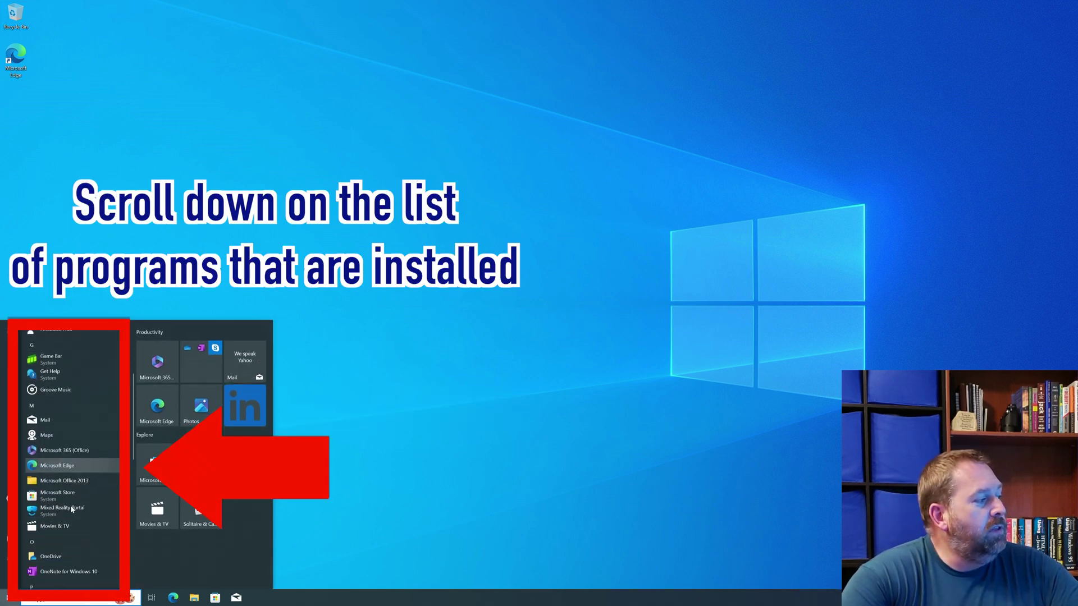
scroll(71, 509, down, 1)
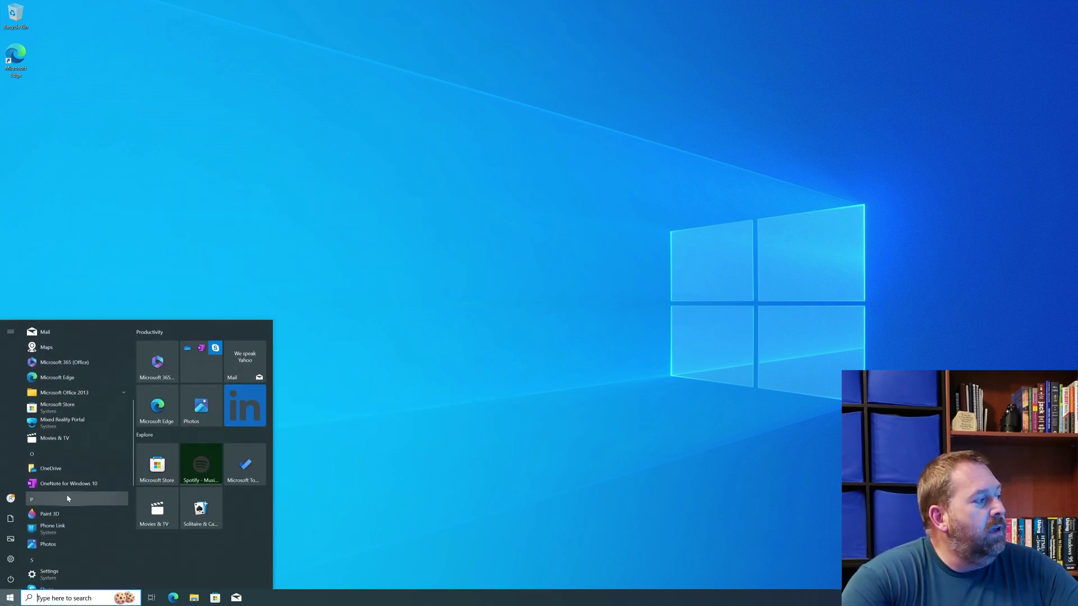
click(84, 393)
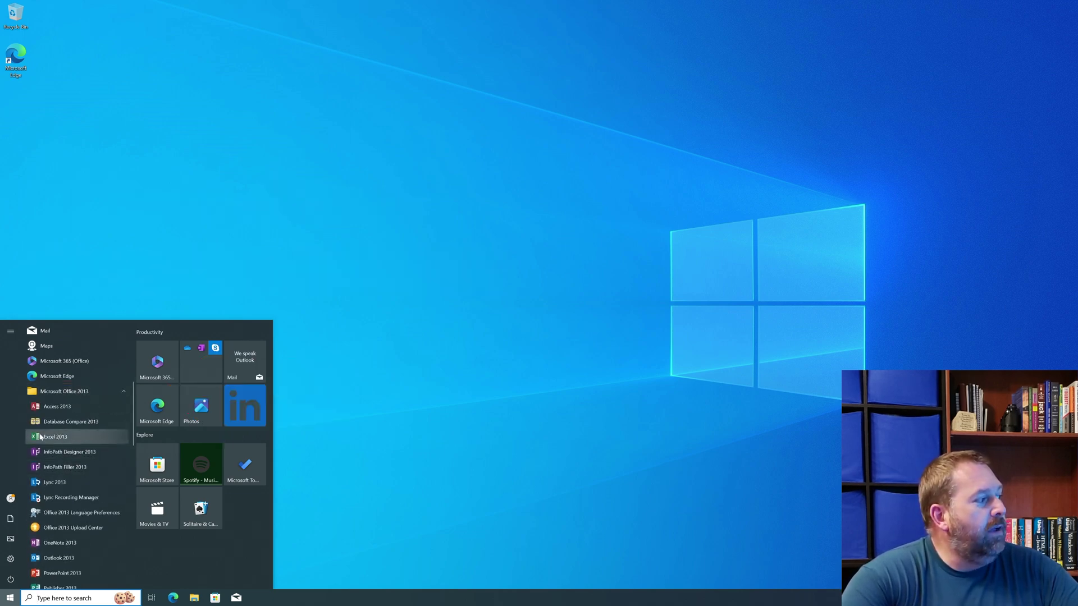
click(59, 437)
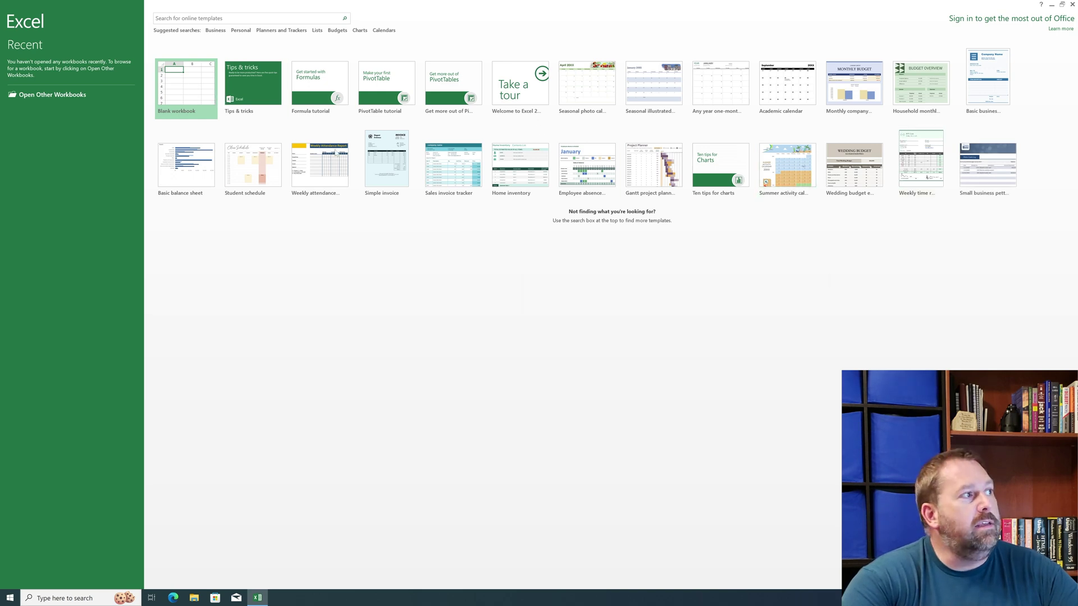
click(179, 95)
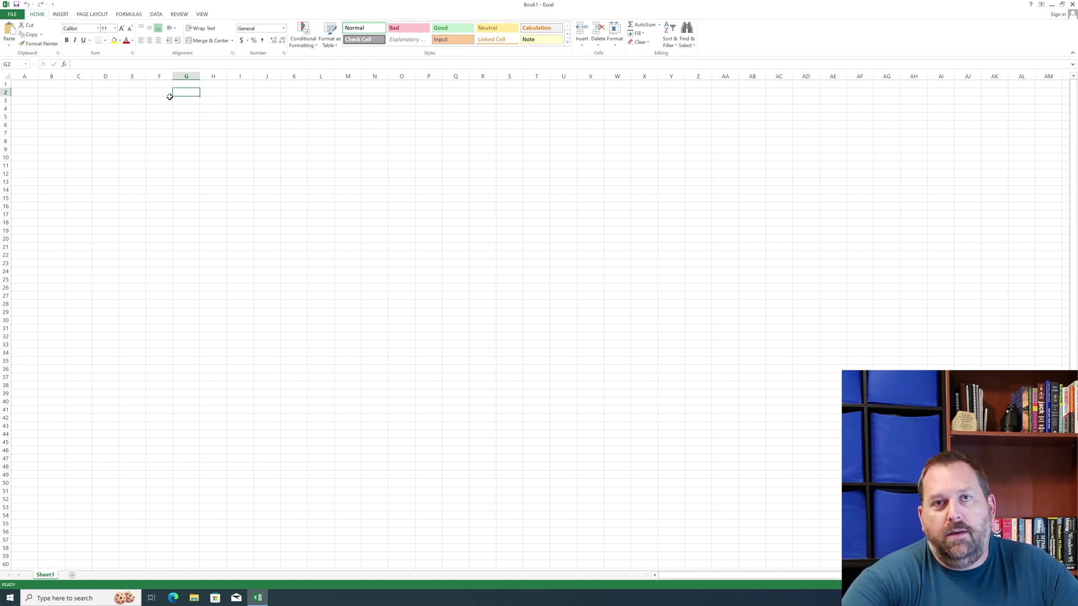
click(1072, 4)
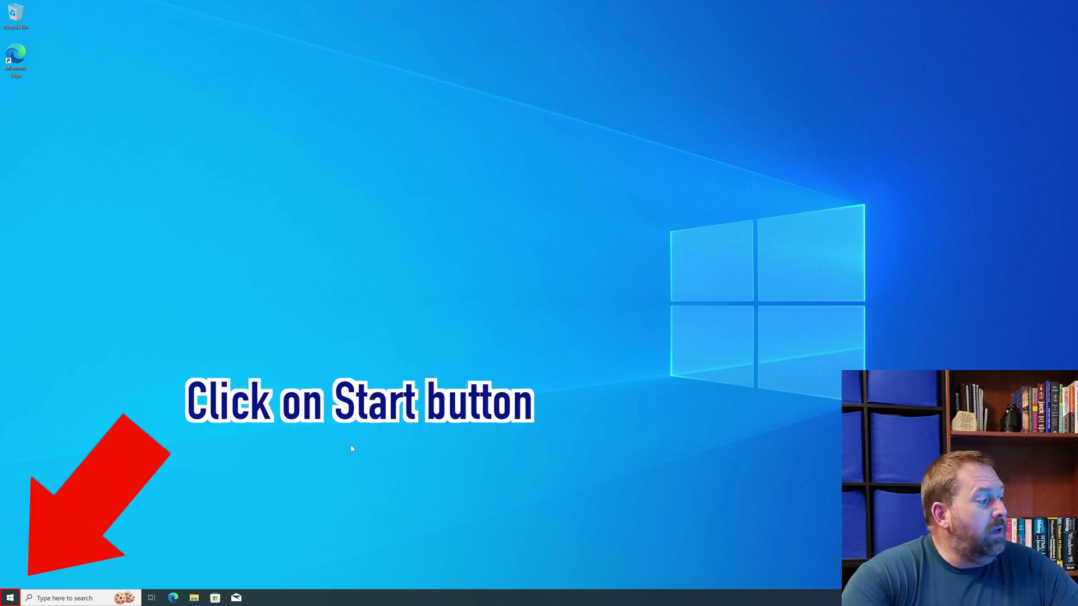
- Open the Apps & features settings and locate Microsoft Office Professional Plus 2013 among the installed apps
click(11, 598)
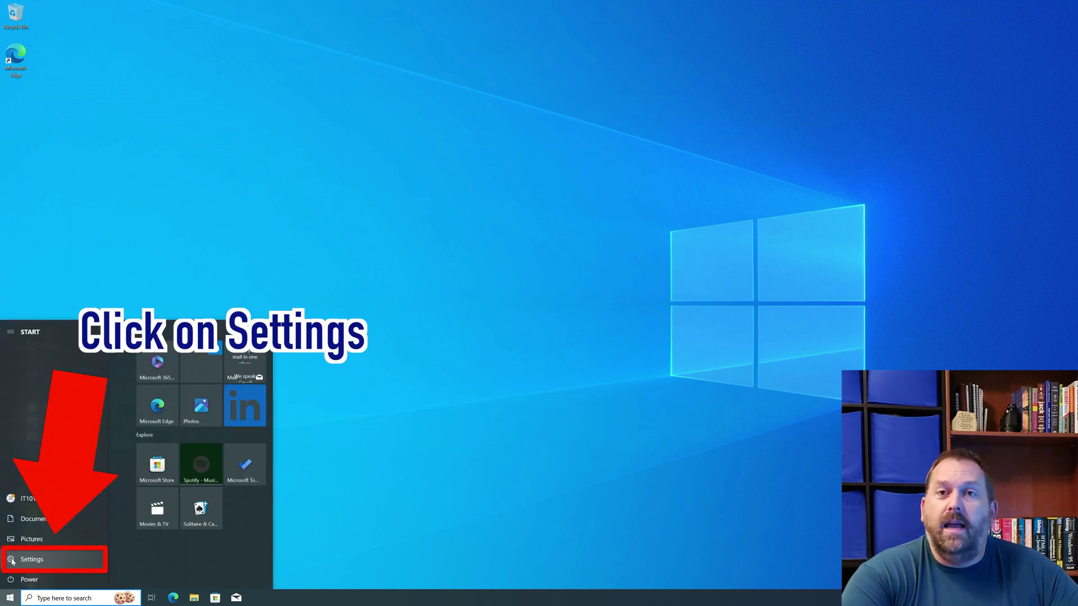
click(12, 560)
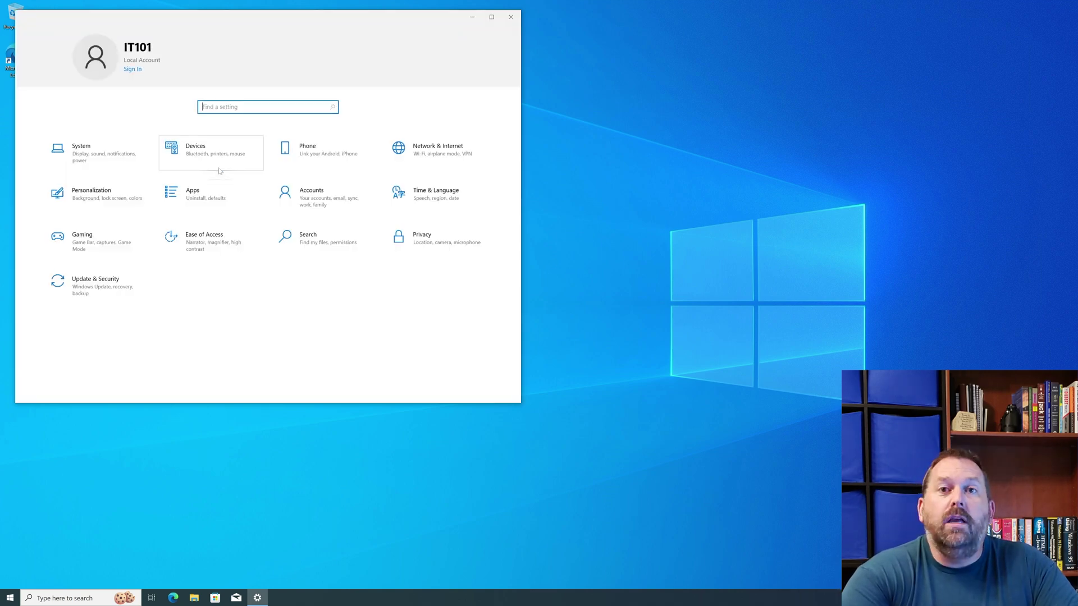
click(197, 200)
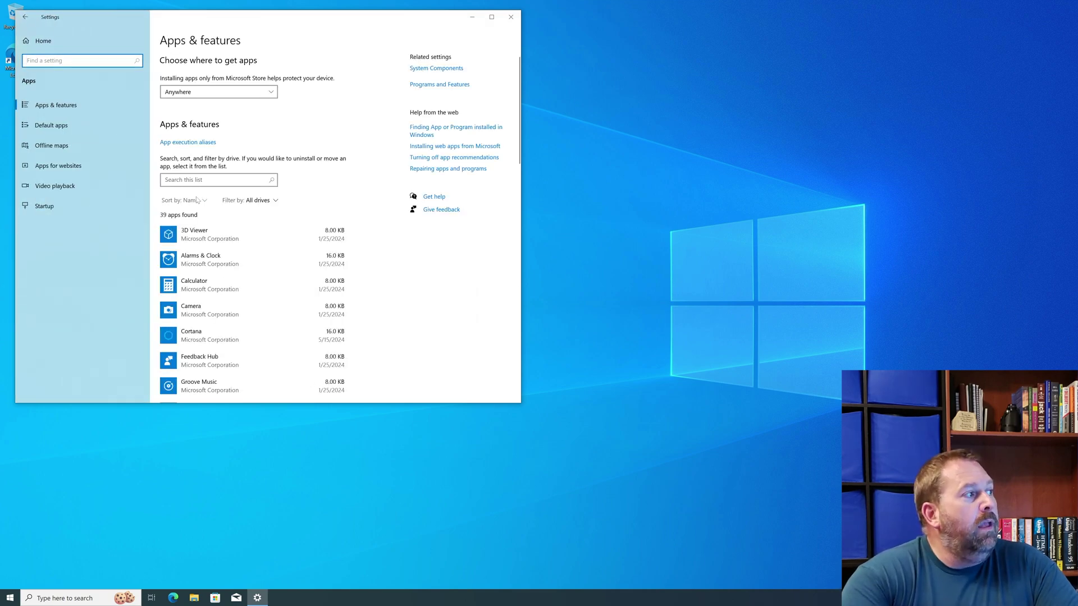
scroll(291, 309, down, 1)
scroll(291, 309, down, 5)
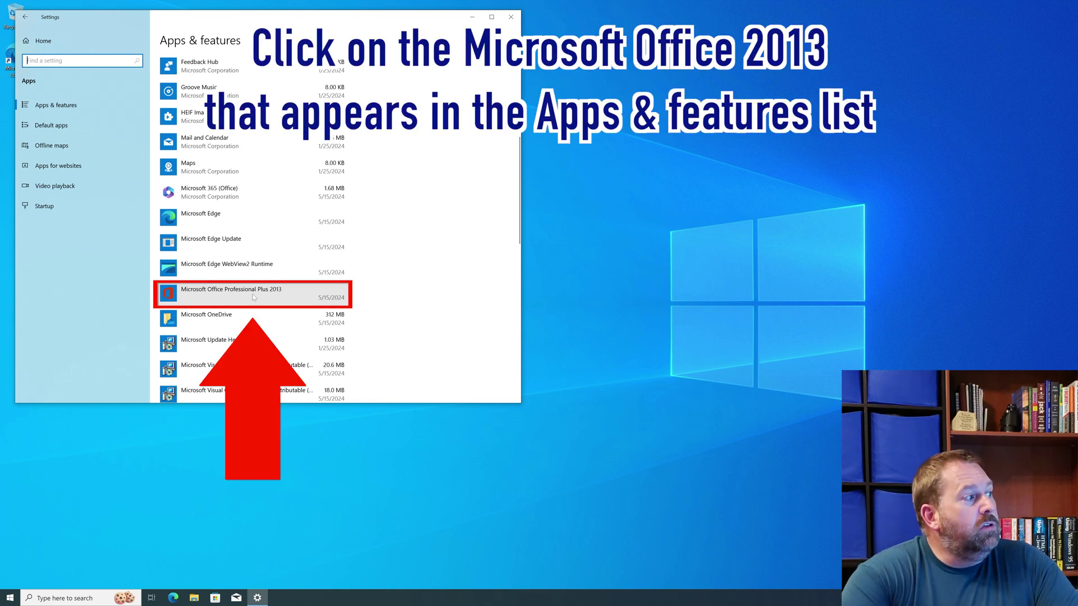
- Try to uninstall Microsoft Office Professional Plus 2013, allowing Microsoft Setup Bootstrapper to make changes, but decline the final removal confirmation and close Settings
click(253, 295)
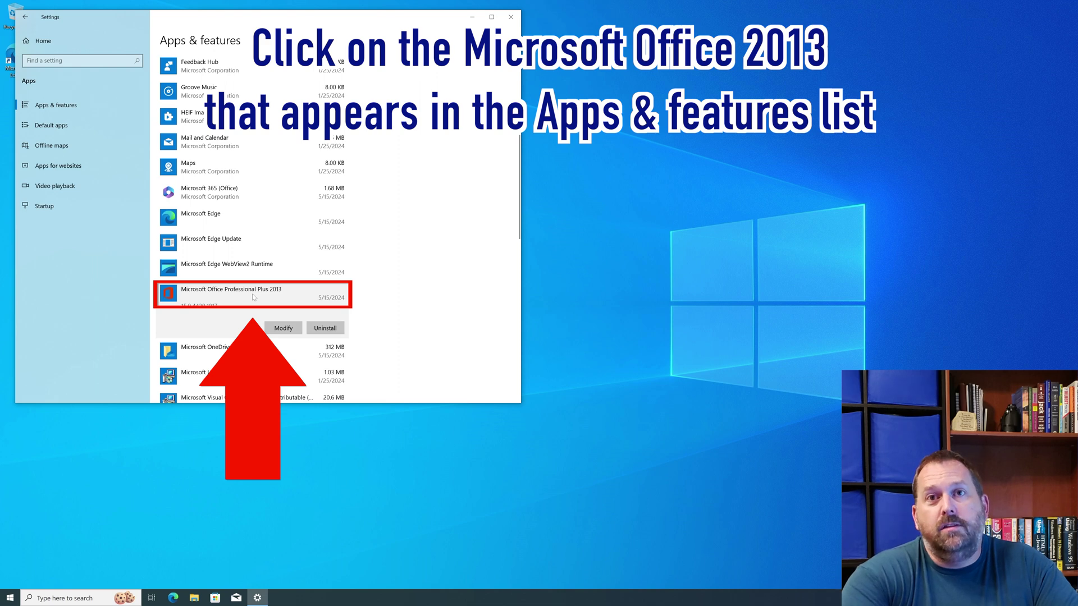
click(325, 328)
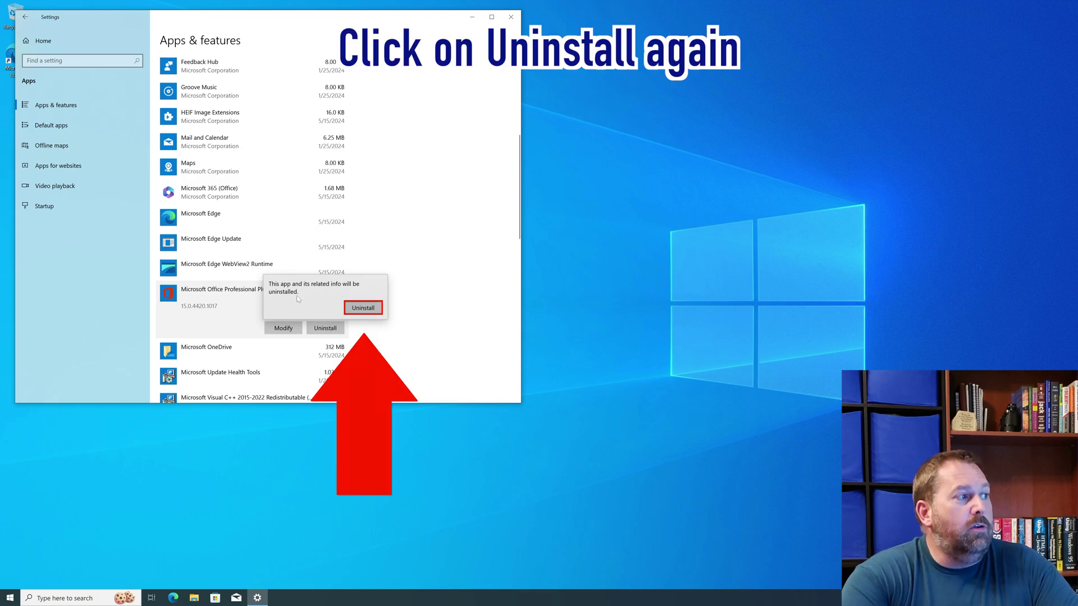
click(363, 308)
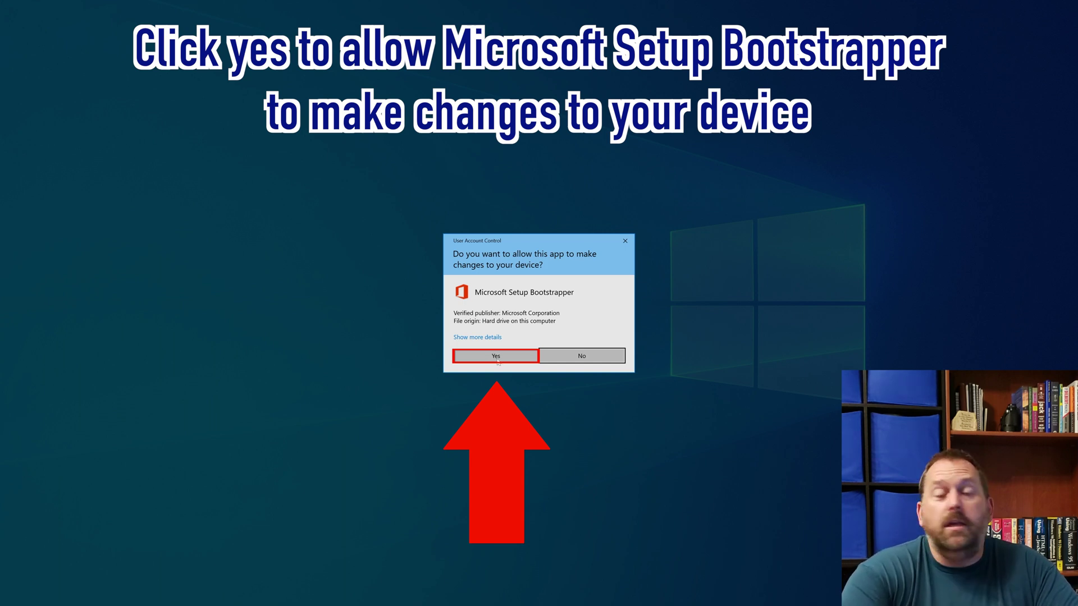
click(496, 357)
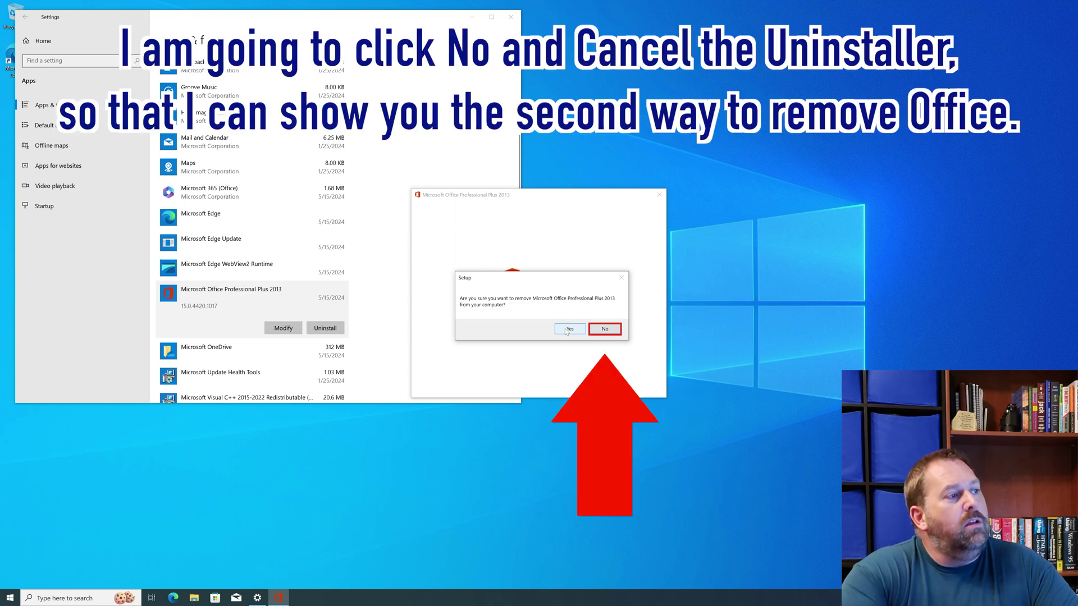
click(605, 329)
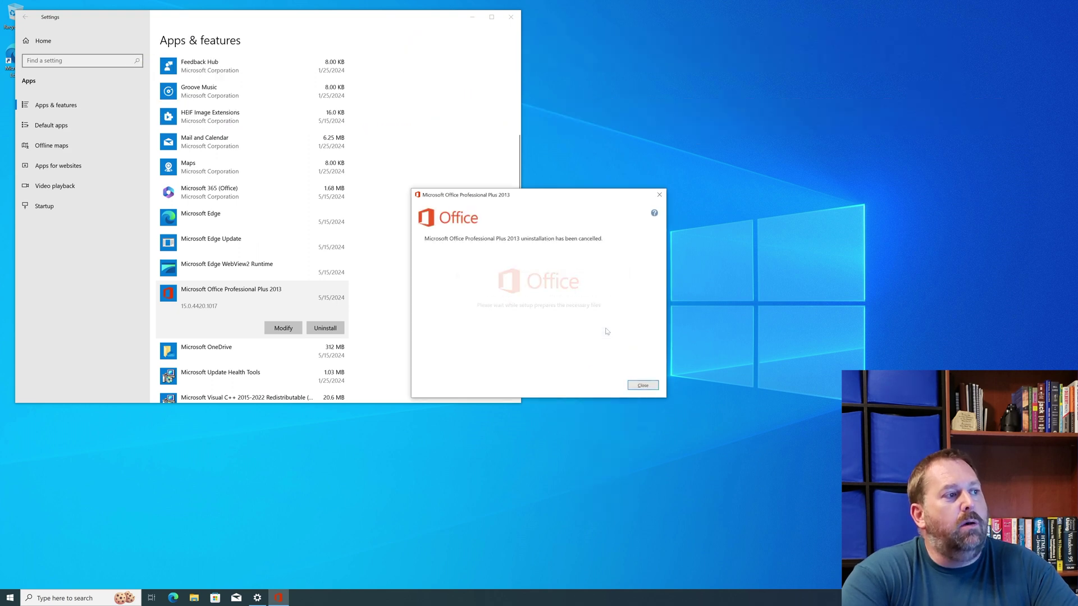
click(648, 386)
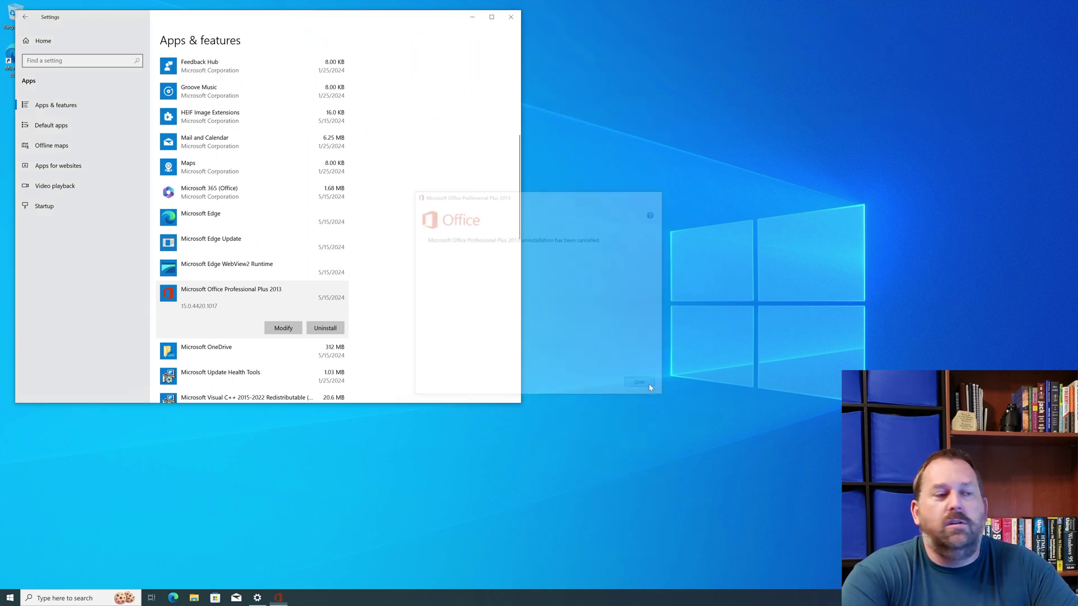
click(510, 18)
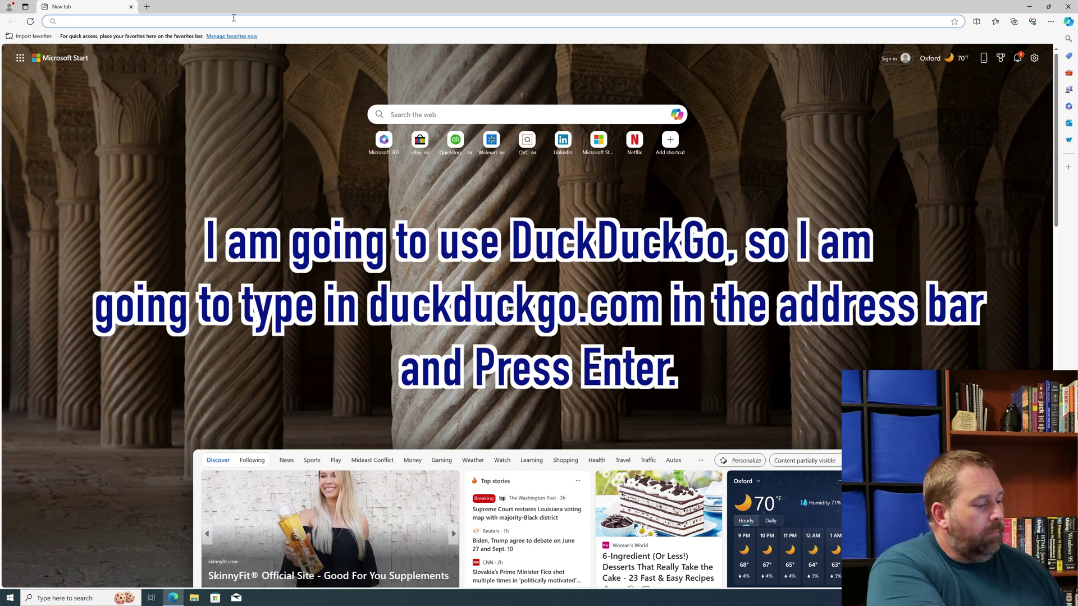
- In Microsoft Edge, go to duckduckgo.com and search the web for "remove office automatically"
text(duckduckgo.com)
key(Return)
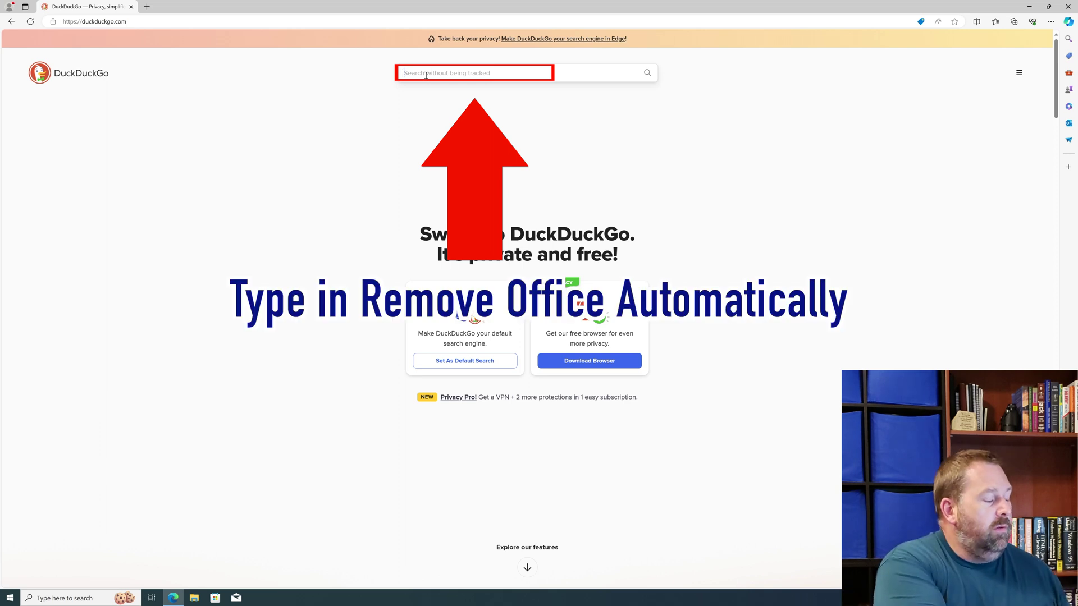
text(remove)
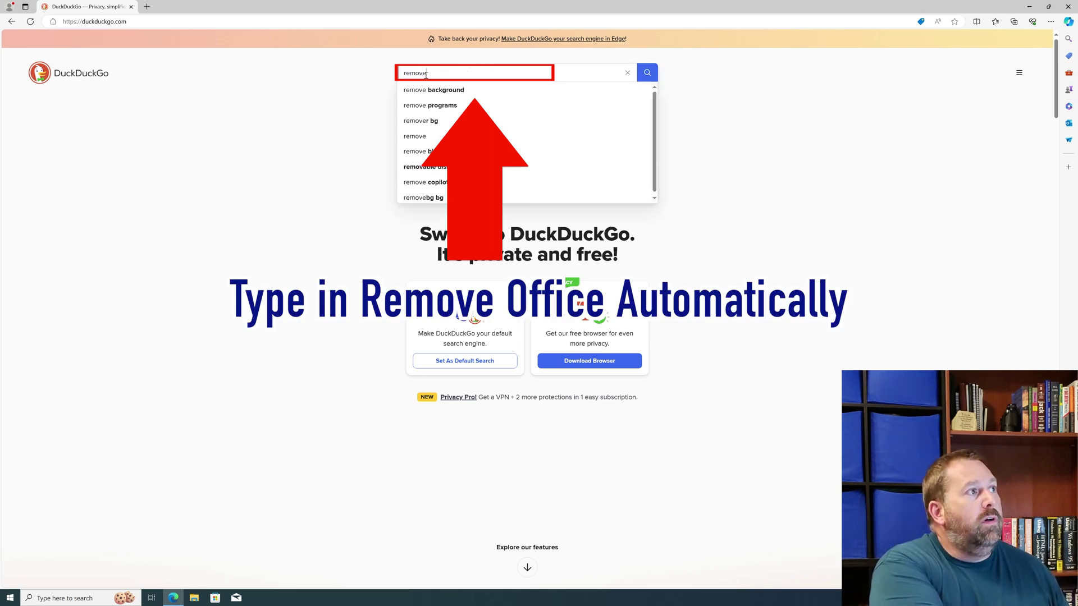
text( office aut)
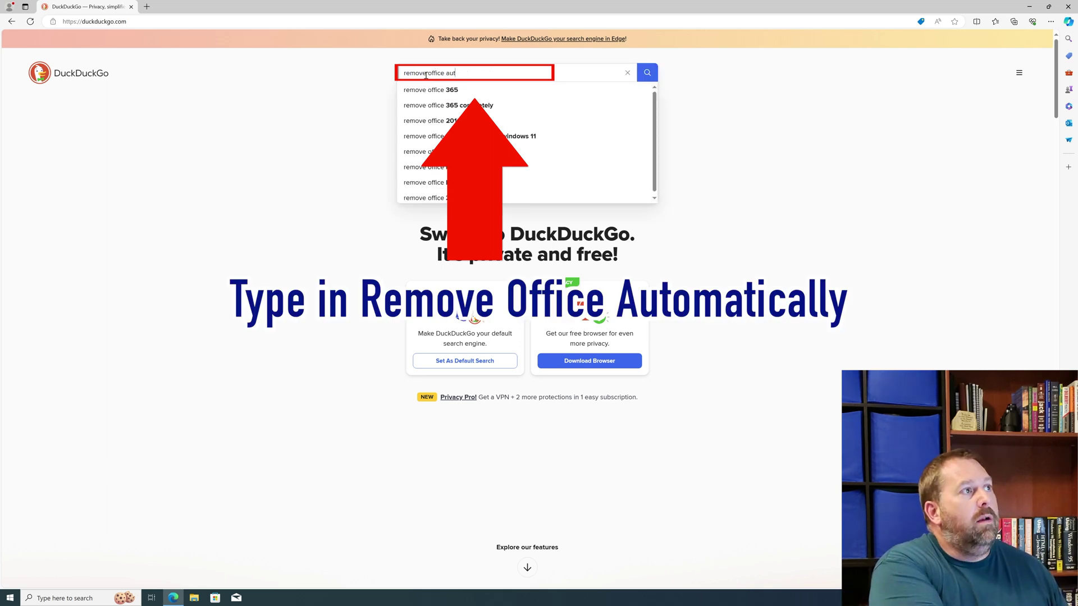
text(omatically)
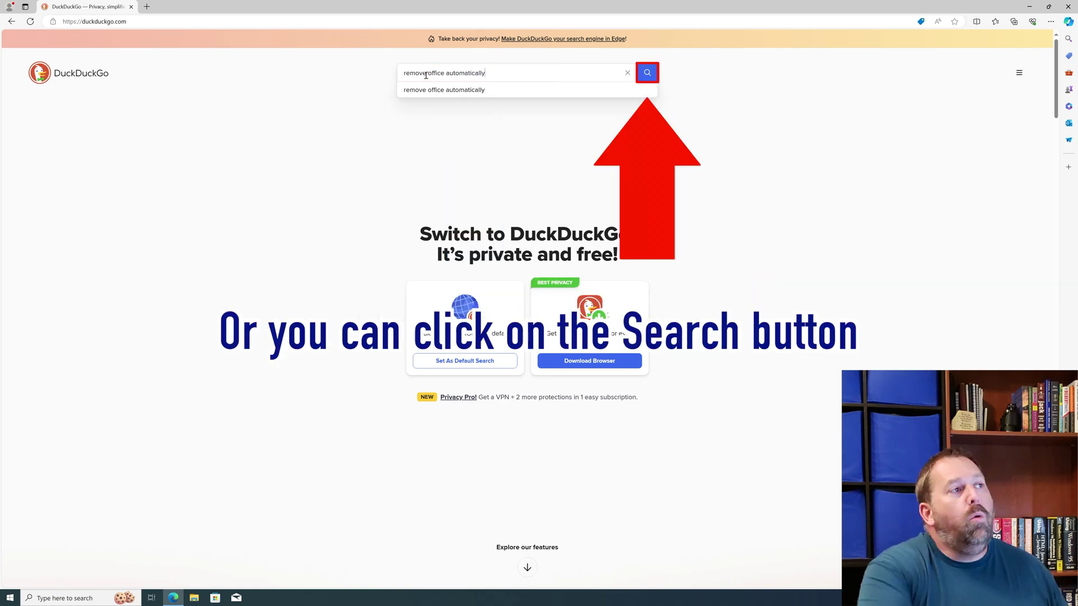
click(646, 74)
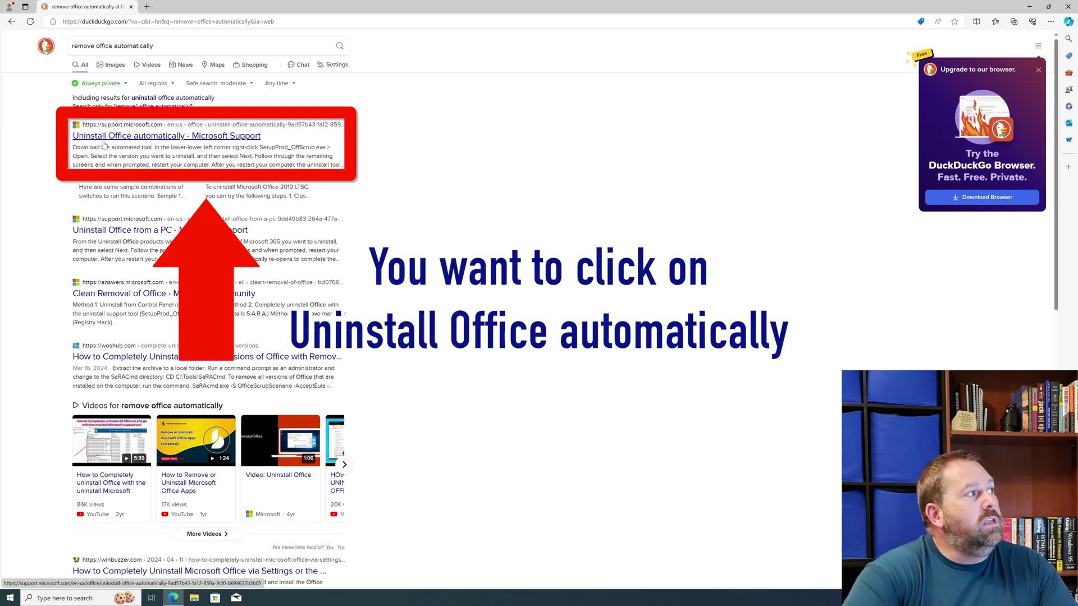
- Open the Microsoft Support article "Uninstall Office automatically" and download the automated tool from its Edge instructions
click(173, 138)
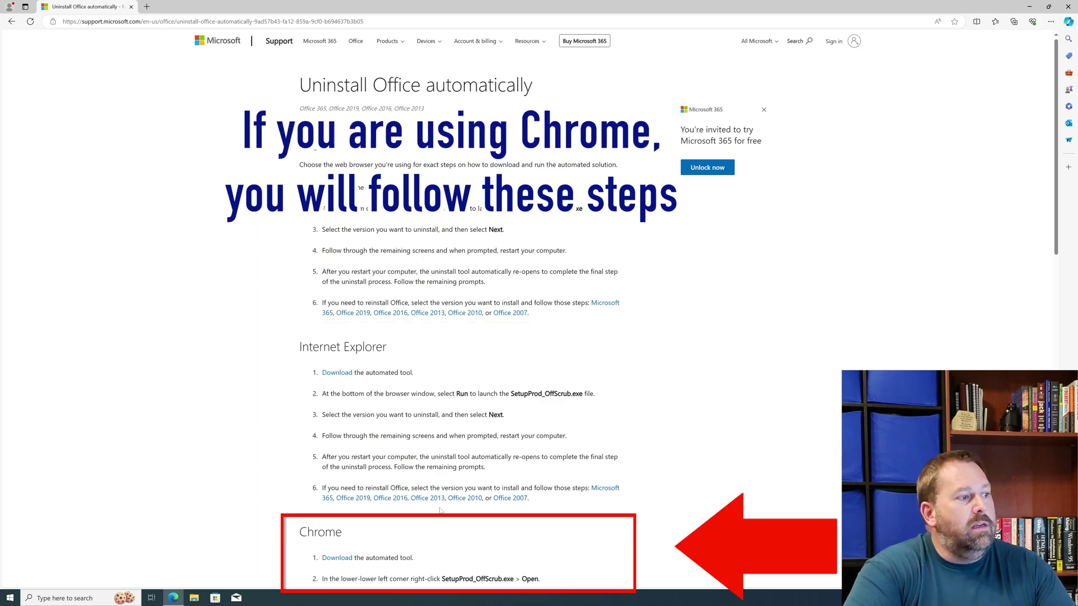
scroll(439, 508, down, 9)
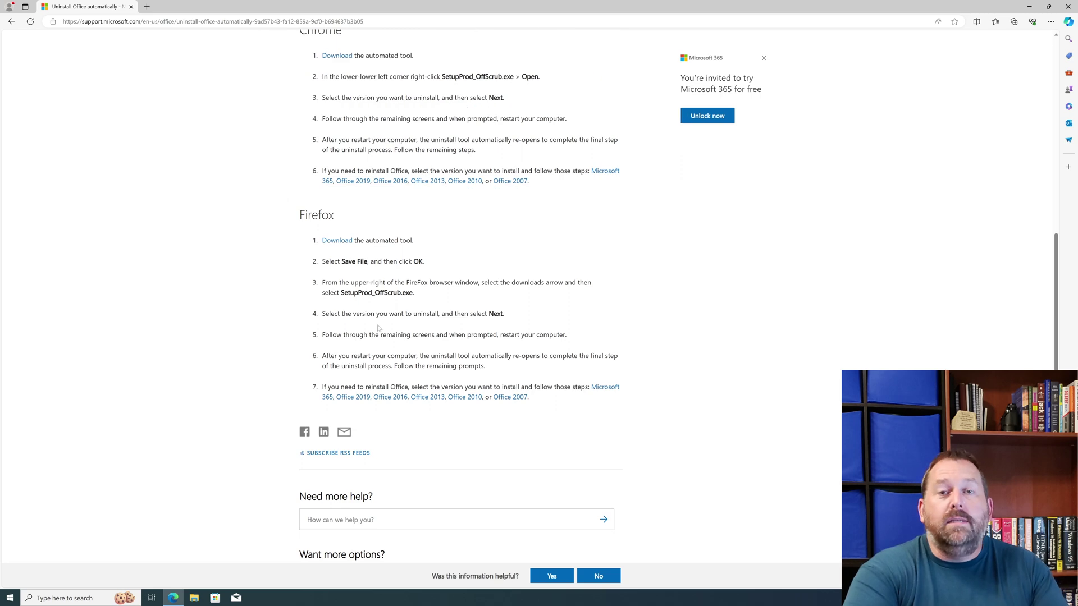
scroll(378, 329, up, 9)
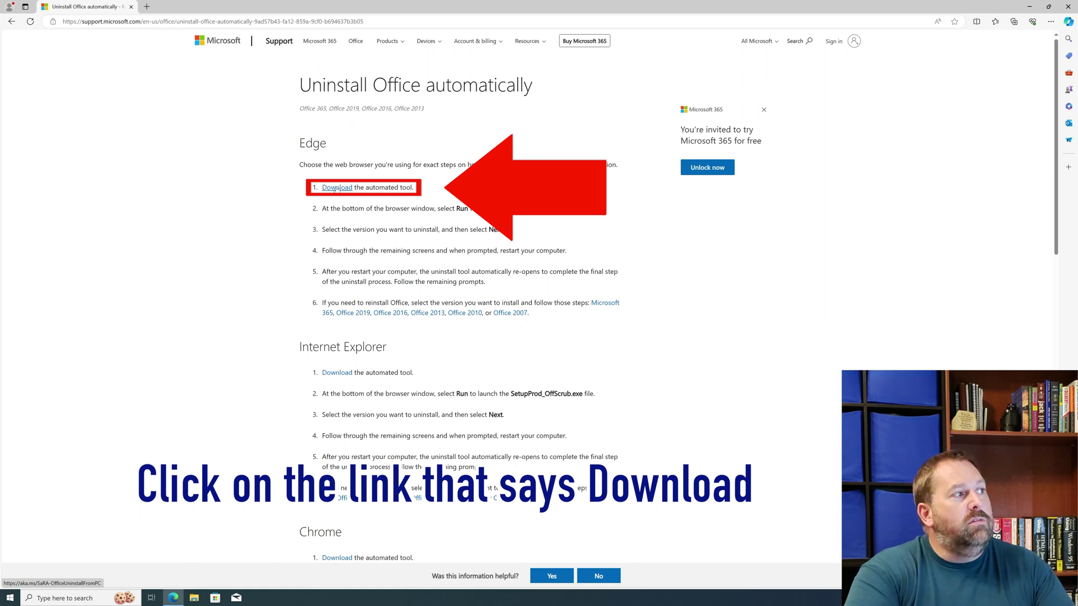
click(335, 189)
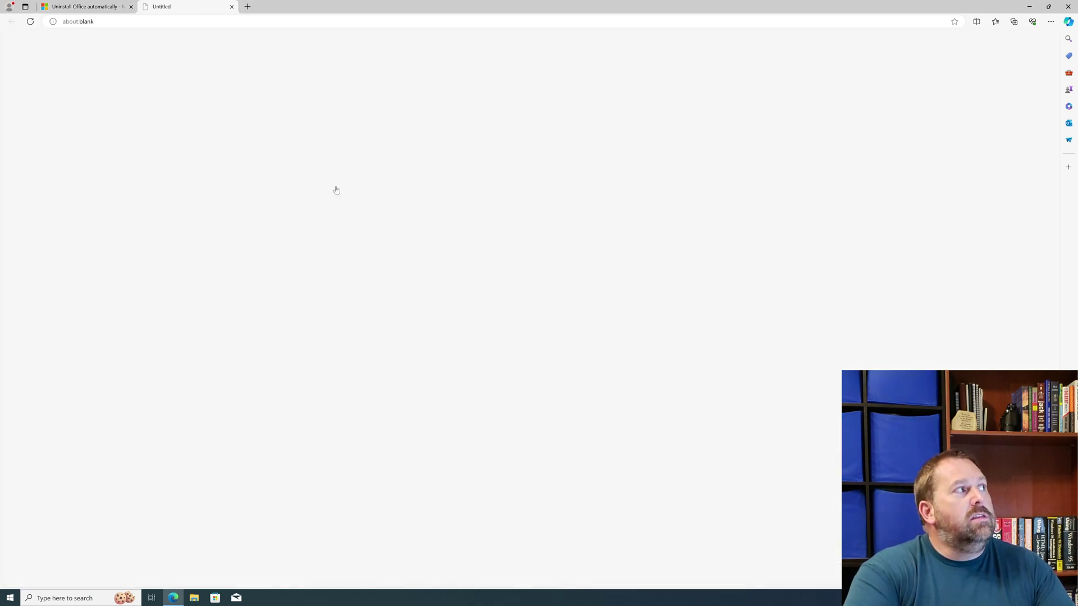
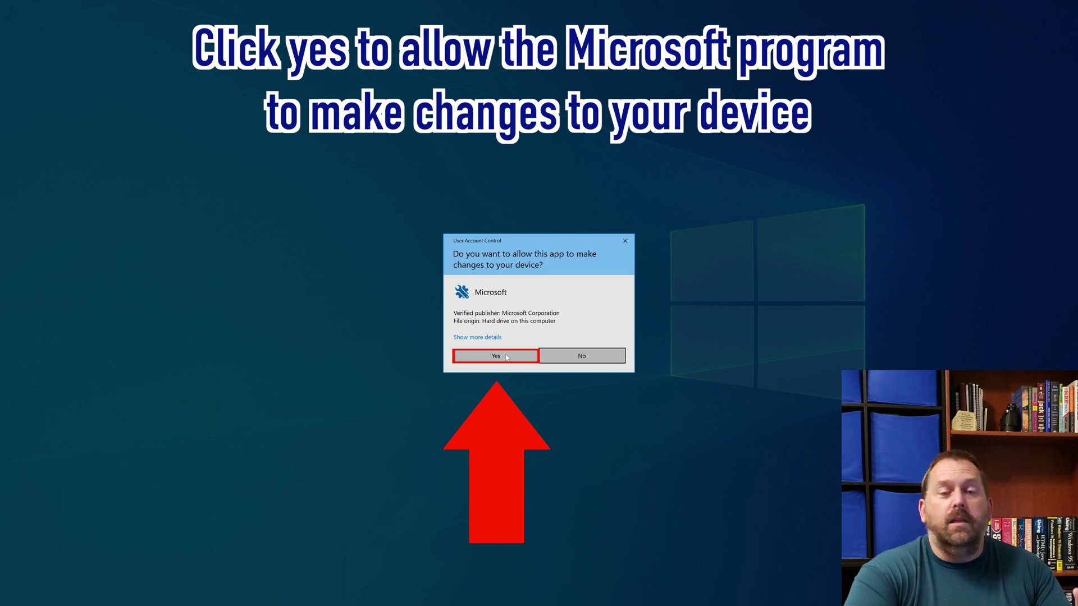
- Allow the Microsoft program to make changes, install Microsoft Support and Recovery Assistant, and accept its license terms
click(495, 356)
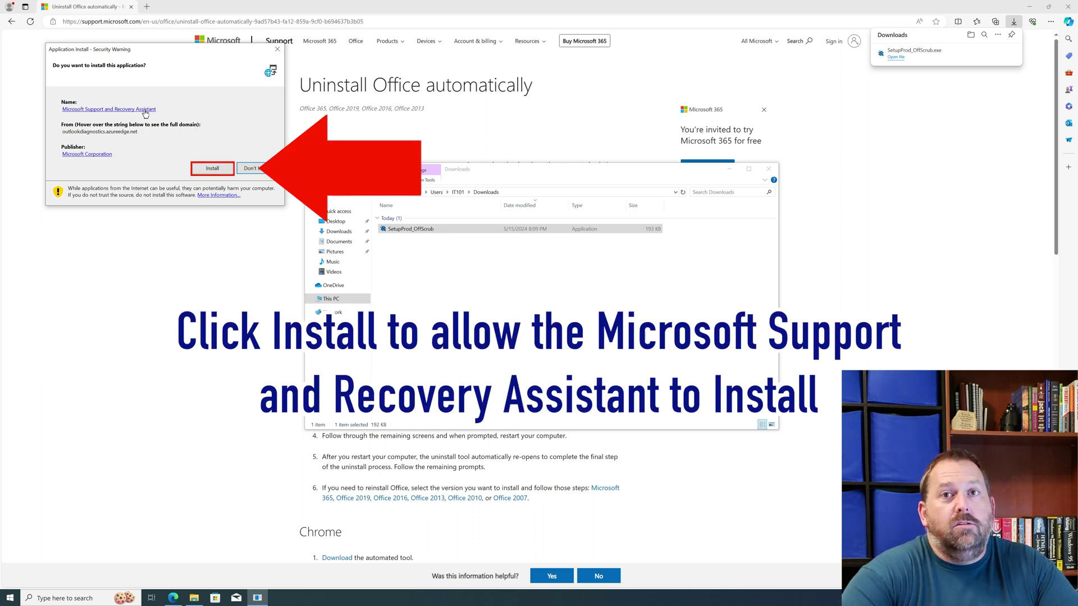
click(210, 169)
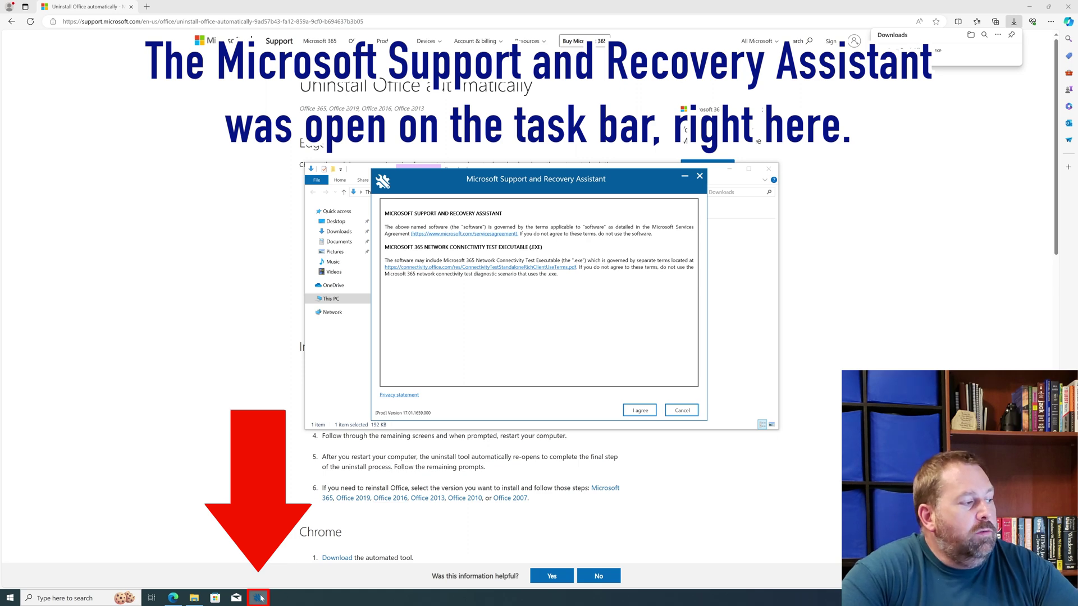
mouse_move(260, 598)
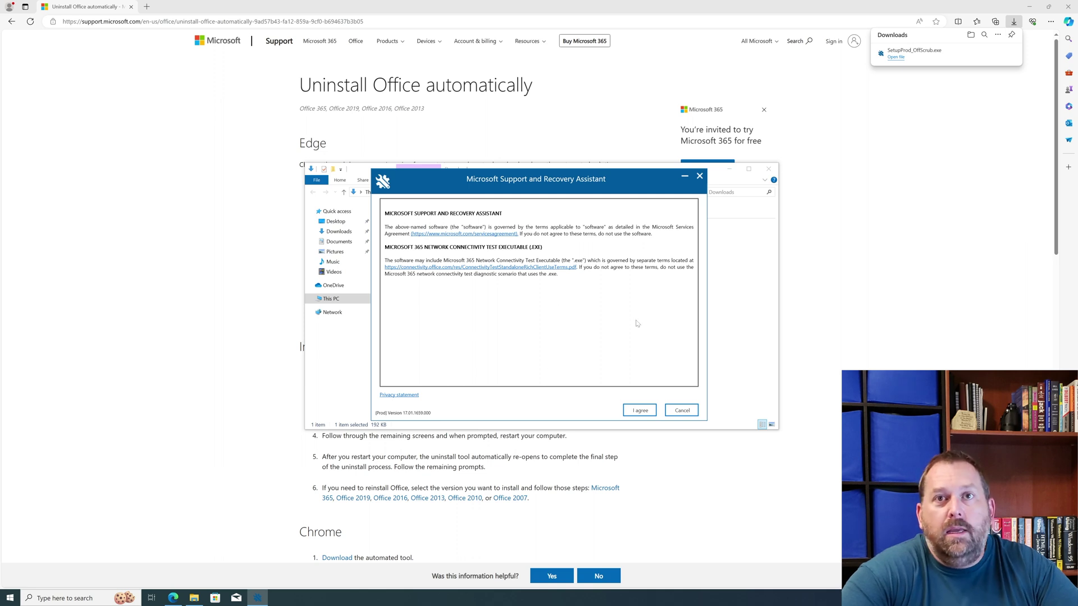
click(639, 409)
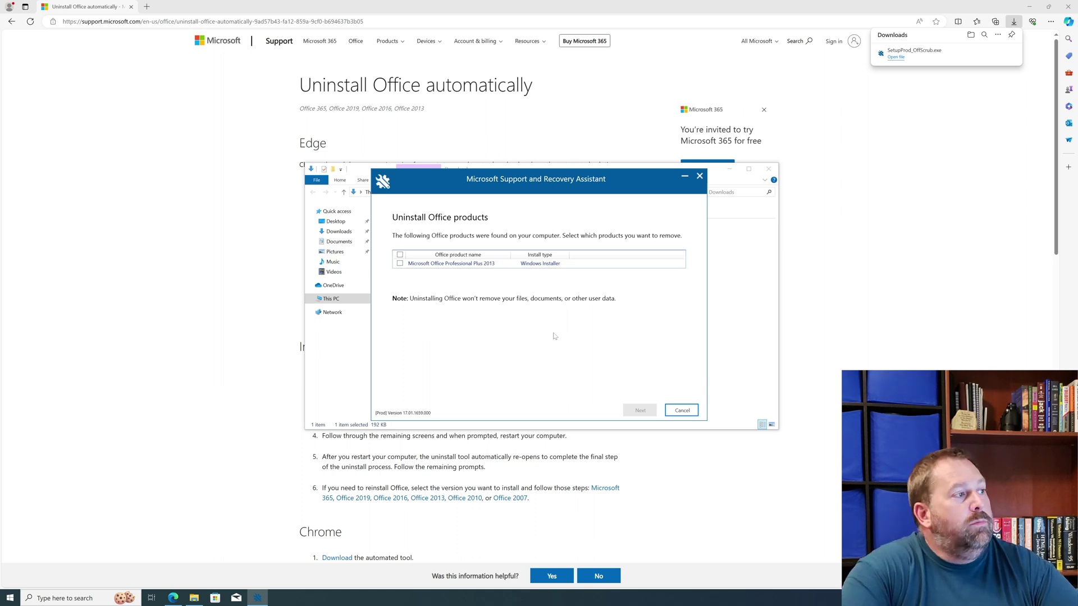
- Select Microsoft Office Professional Plus 2013 for removal and confirm the uninstall with all work saved and Office applications closed
click(401, 264)
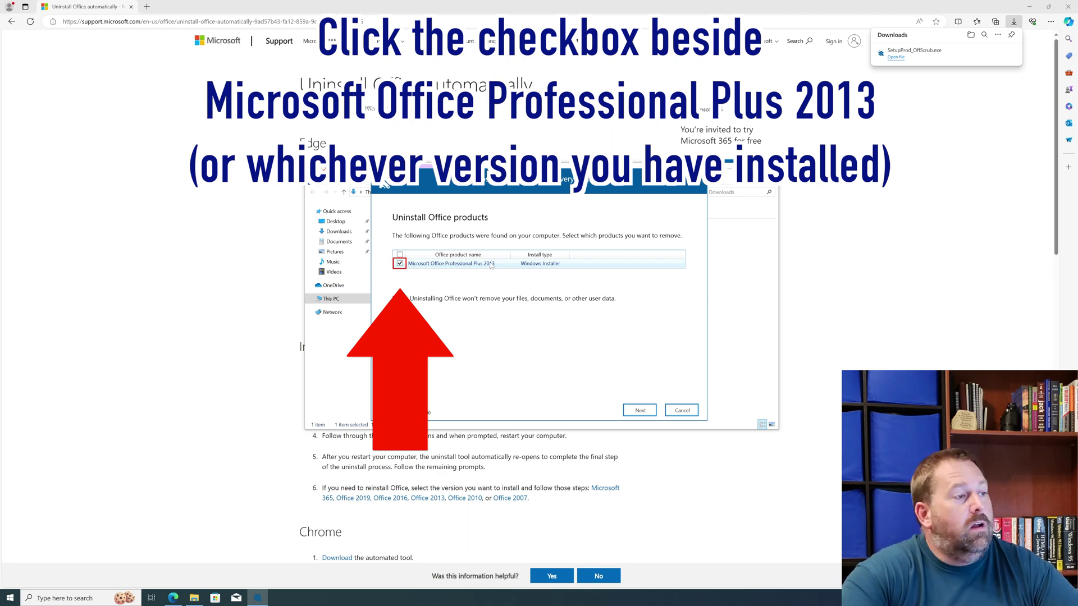
click(640, 411)
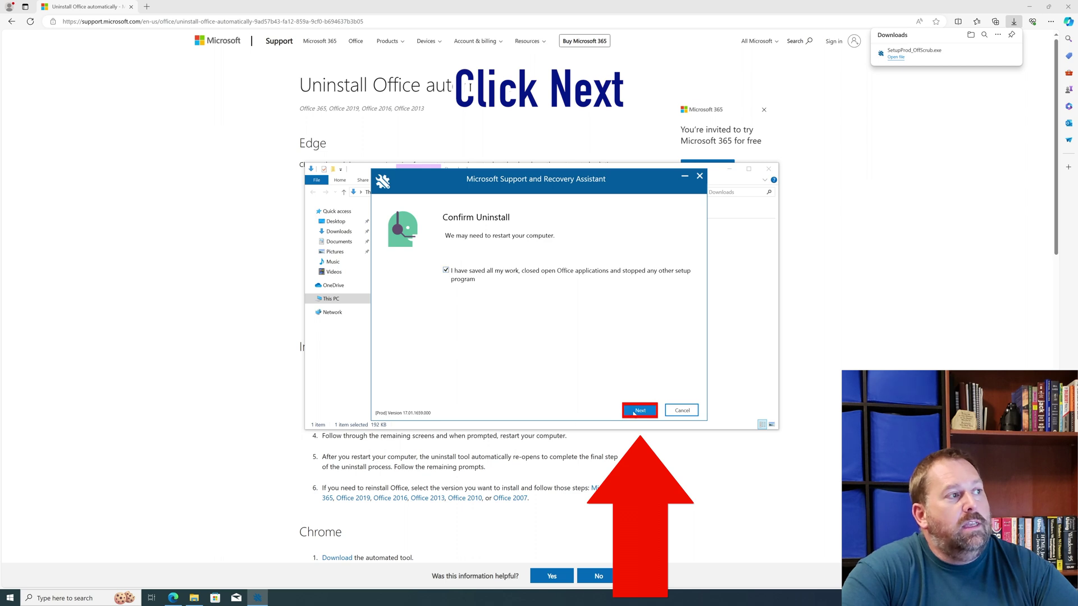
click(634, 411)
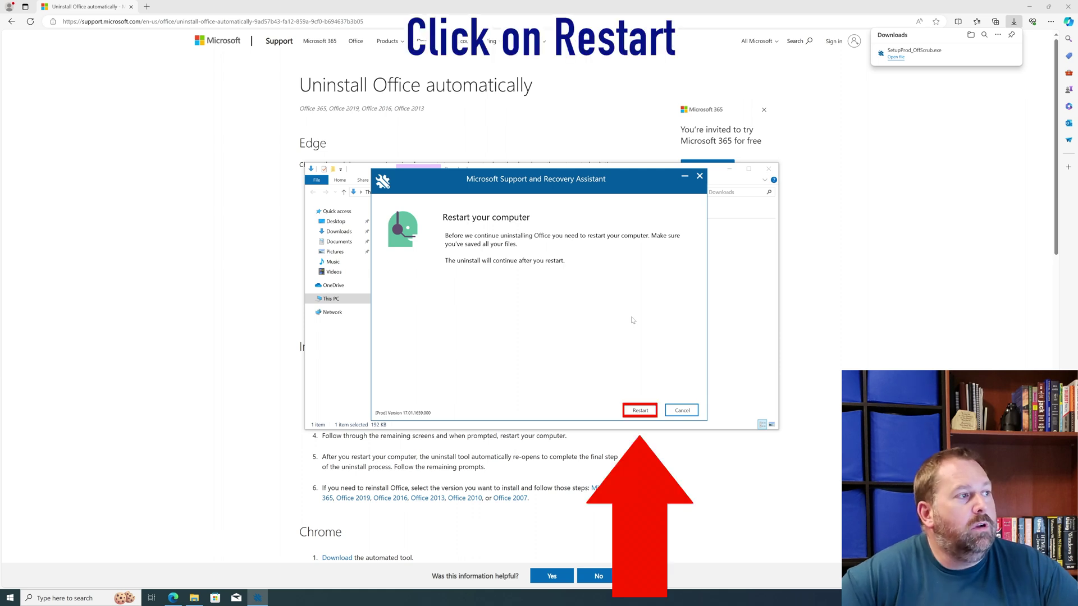
- Restart the computer to continue the Office uninstall, and decline the offer to reinstall Office
click(637, 411)
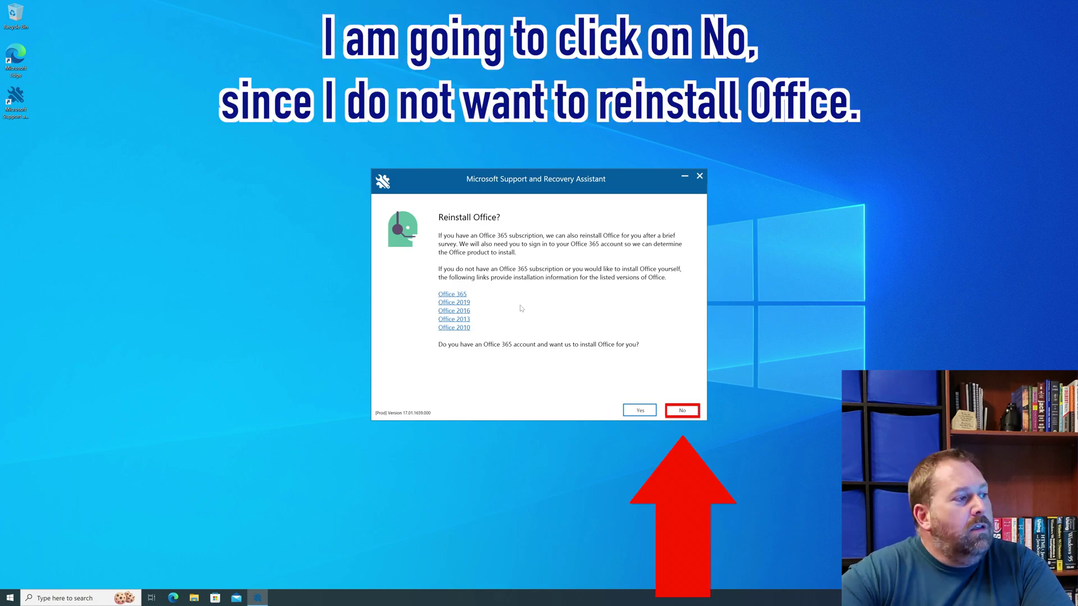
click(689, 414)
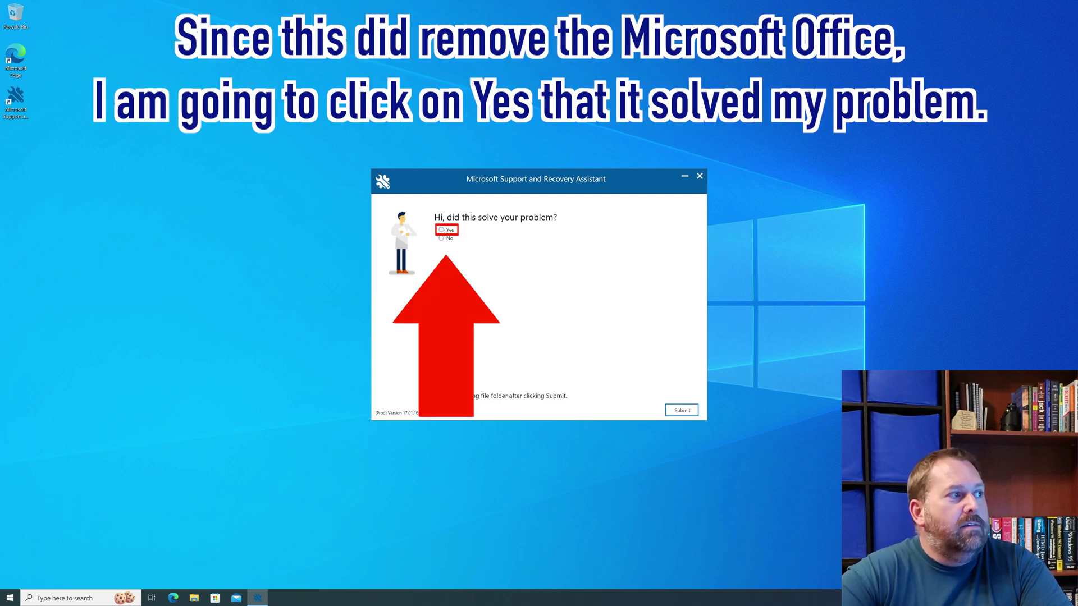
- Submit feedback that the problem was solved, with a five-star rating and No for whether Microsoft Support would have been contacted
click(442, 230)
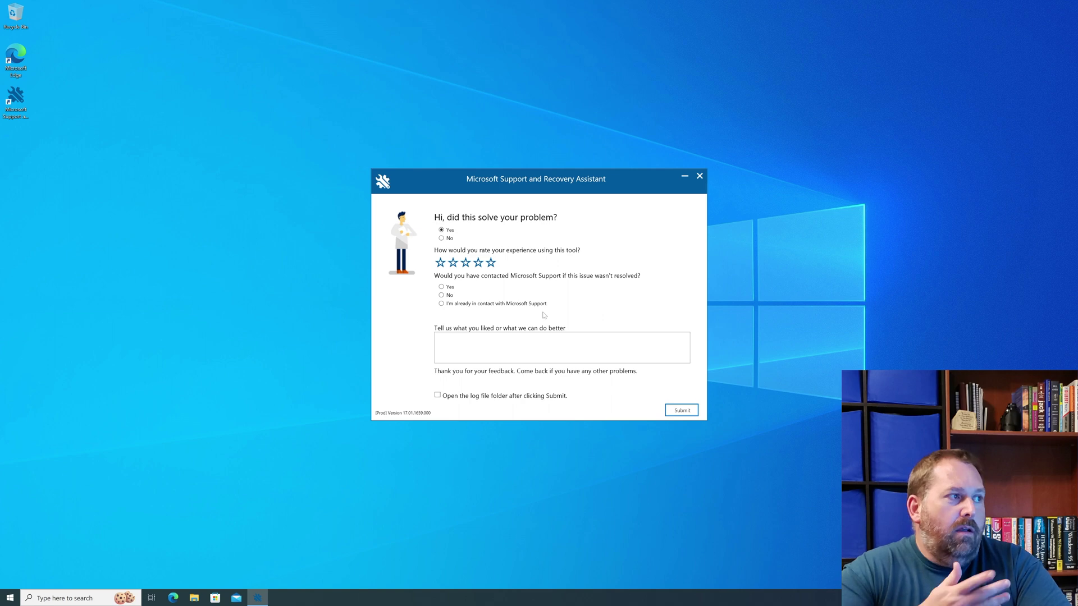
click(490, 262)
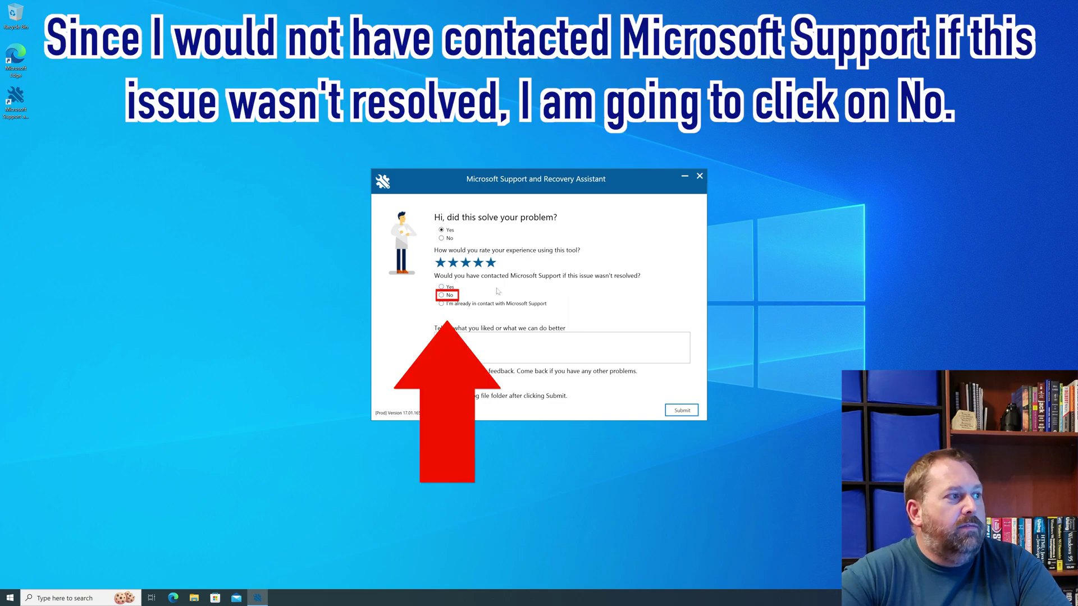
click(682, 410)
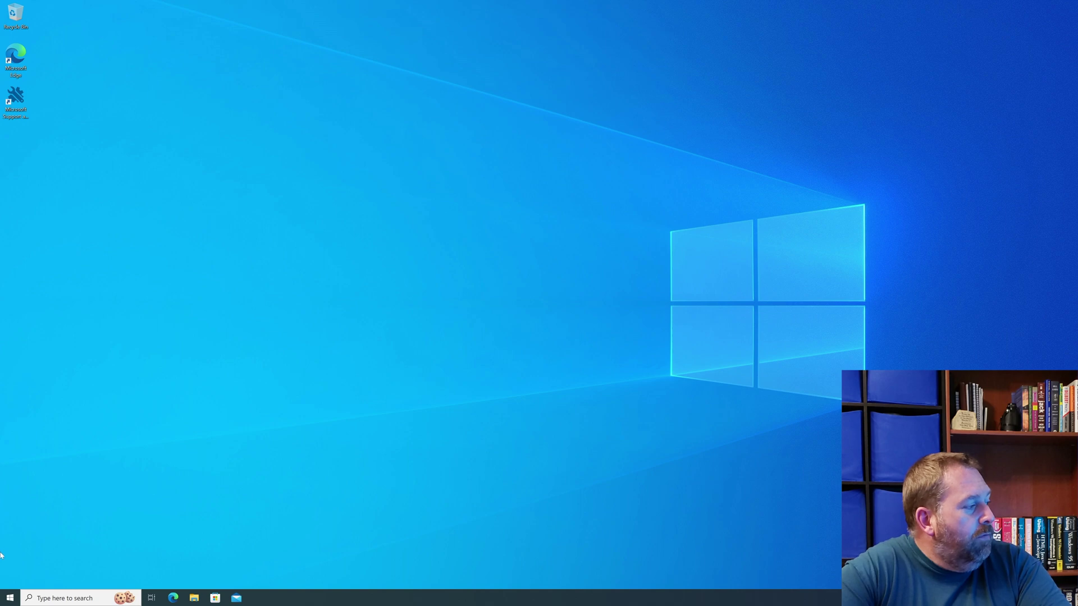
- Check the Start menu's program list for remaining Office entries and expand the Microsoft Corporation folder
click(11, 599)
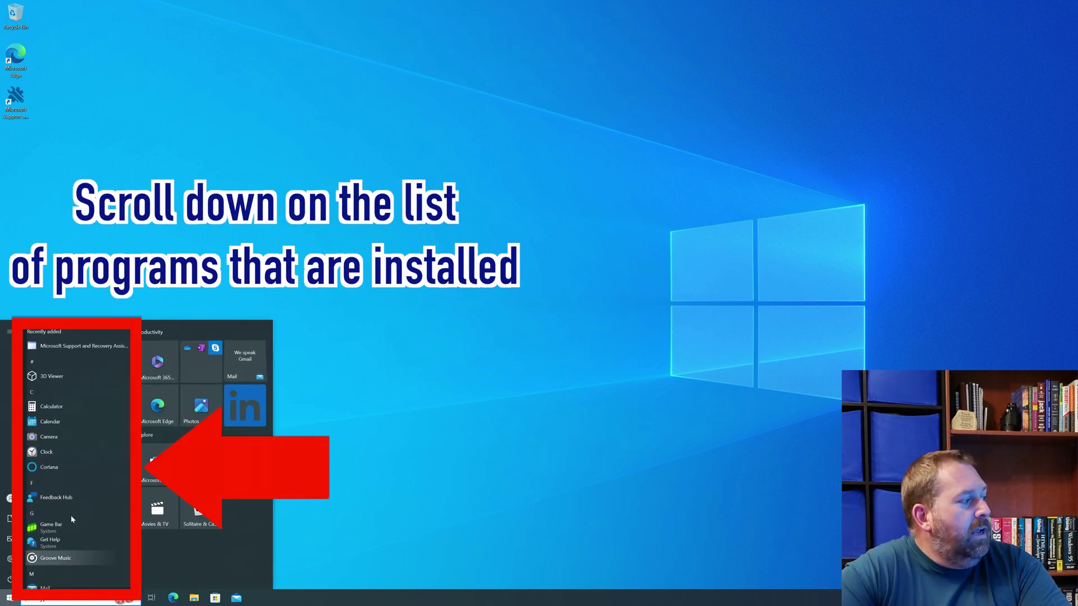
scroll(71, 519, down, 4)
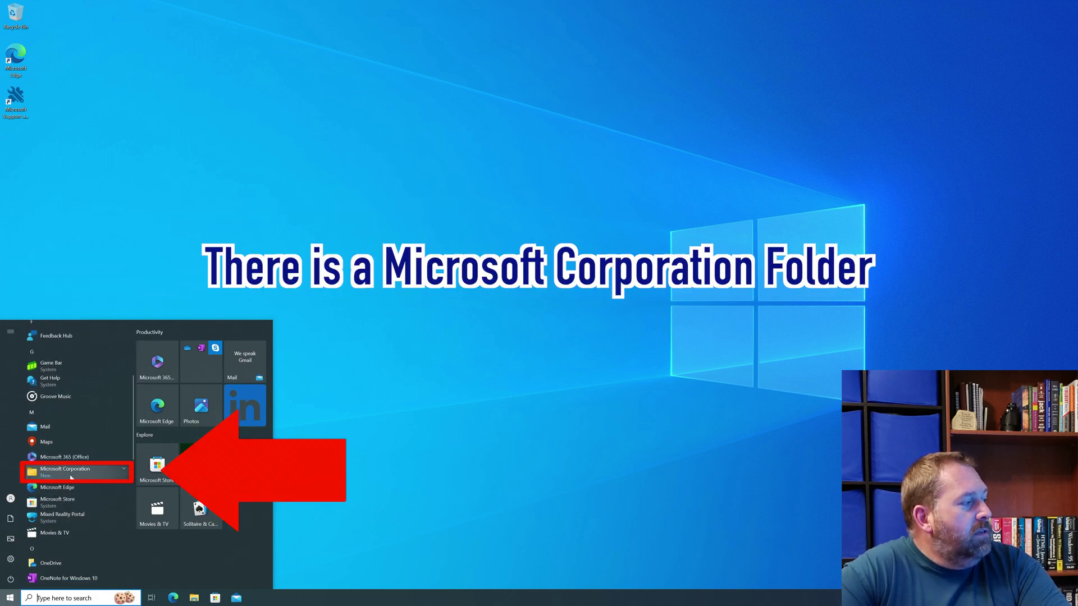
click(59, 474)
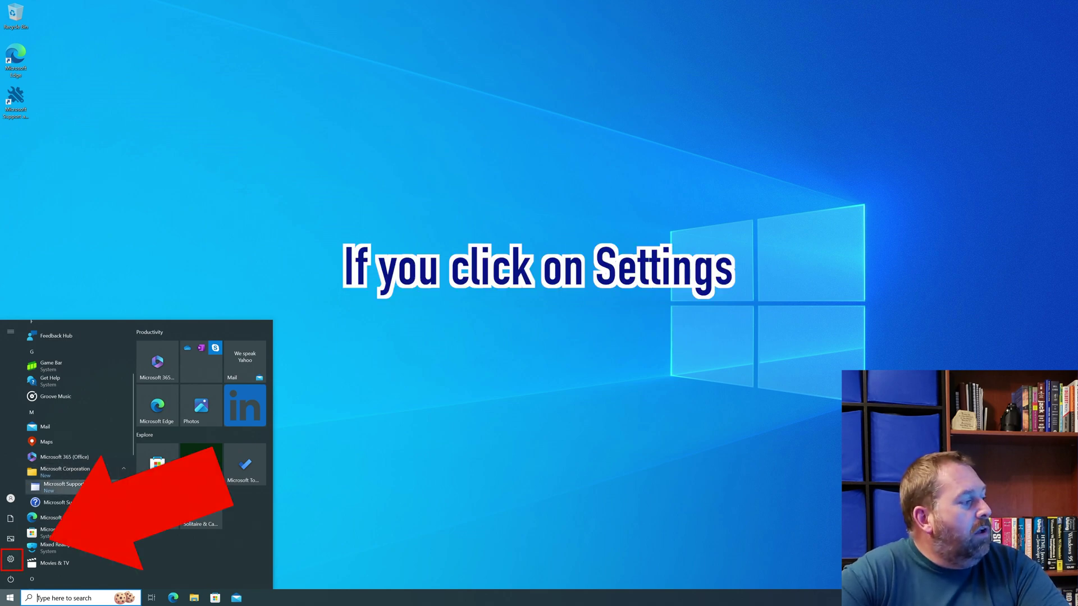
- Open Apps & features in Windows Settings and check the installed apps for Microsoft Office 2013
mouse_move(11, 562)
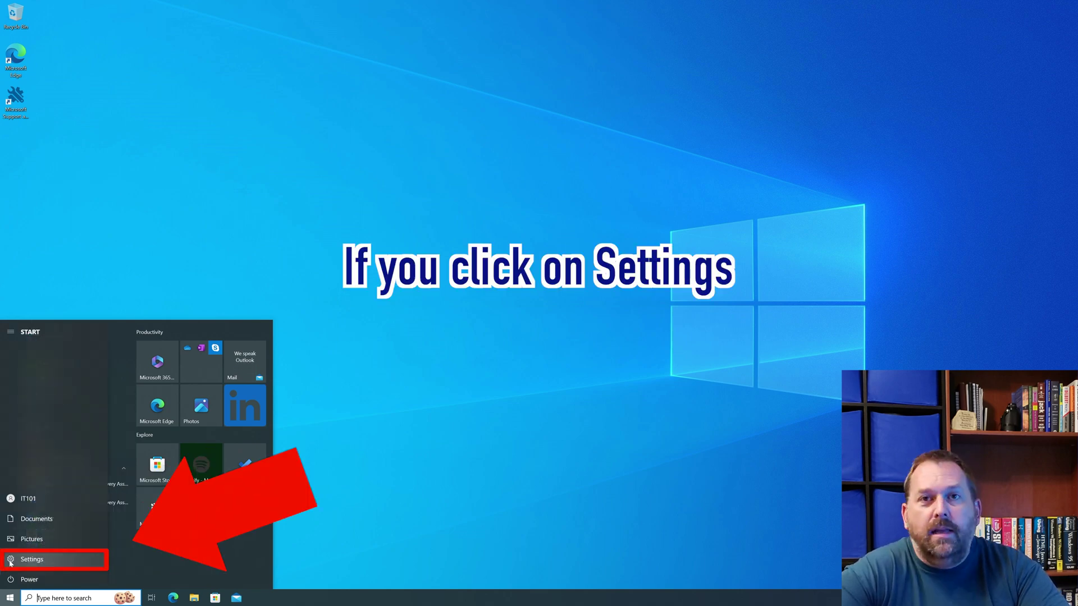
click(10, 559)
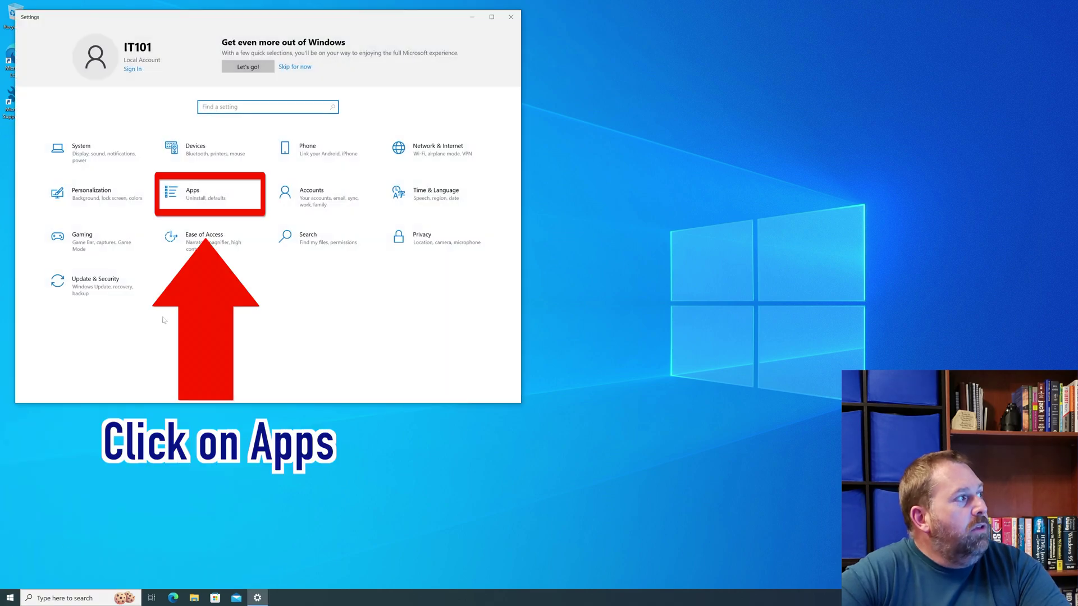
click(183, 195)
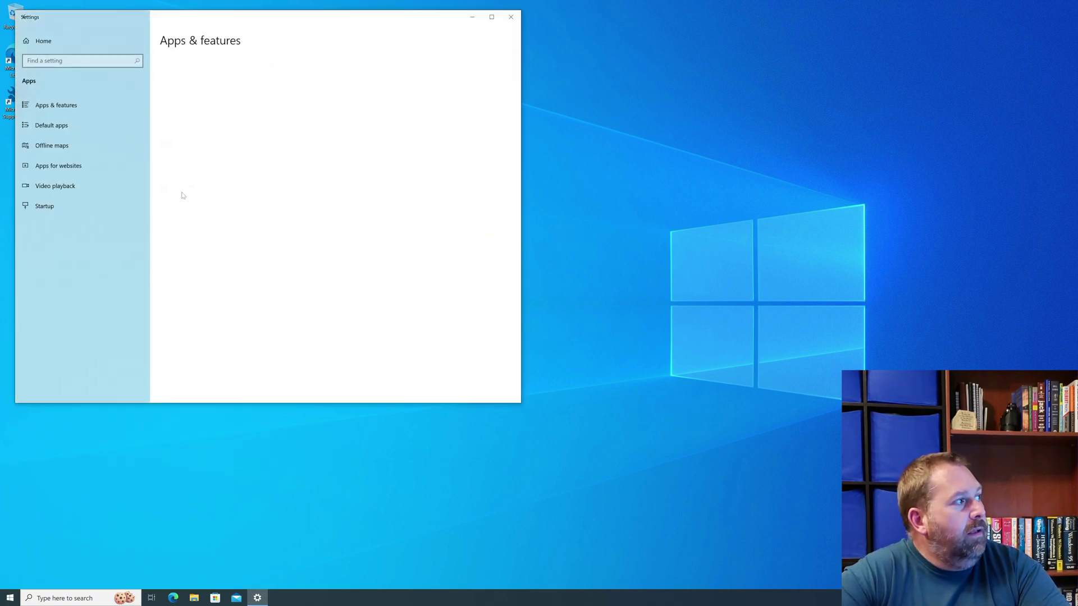
scroll(288, 325, down, 10)
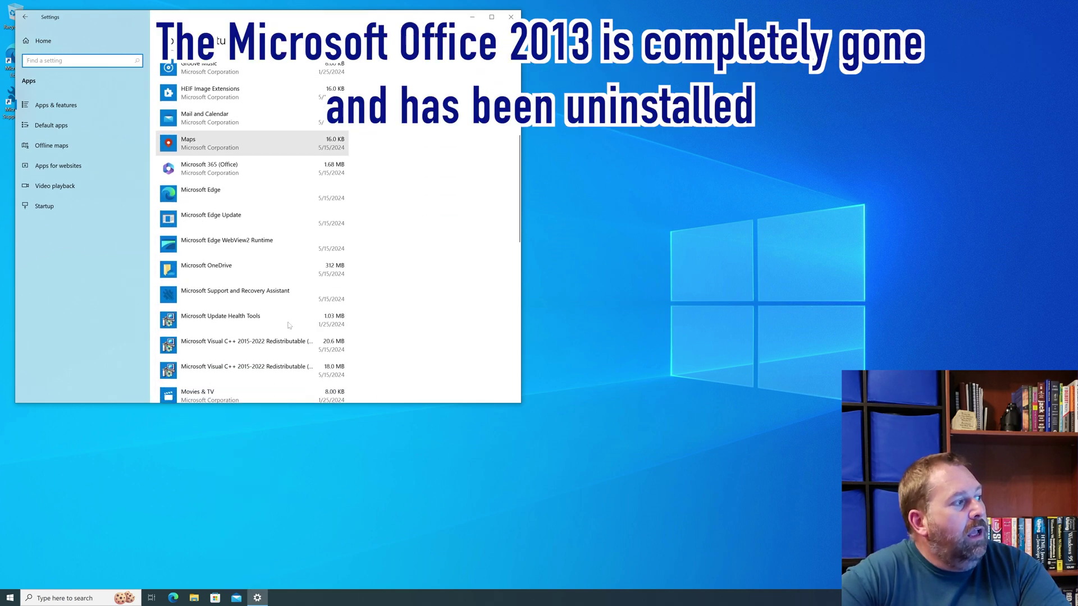